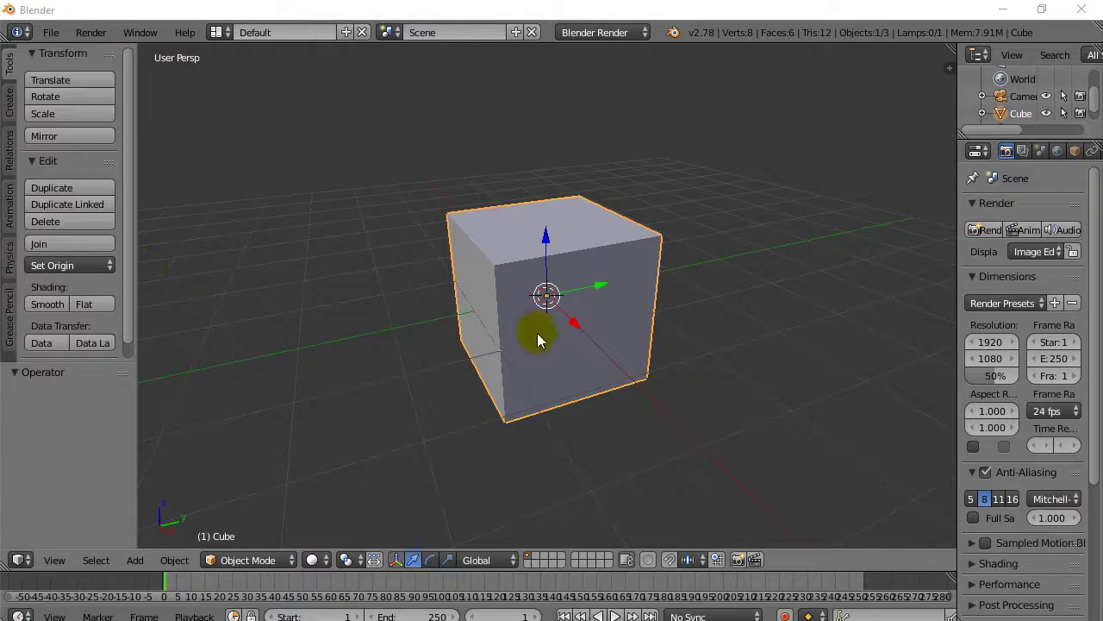
- Switch the default cube into Edit Mode to expose its vertices, edges and faces
key("Tab")
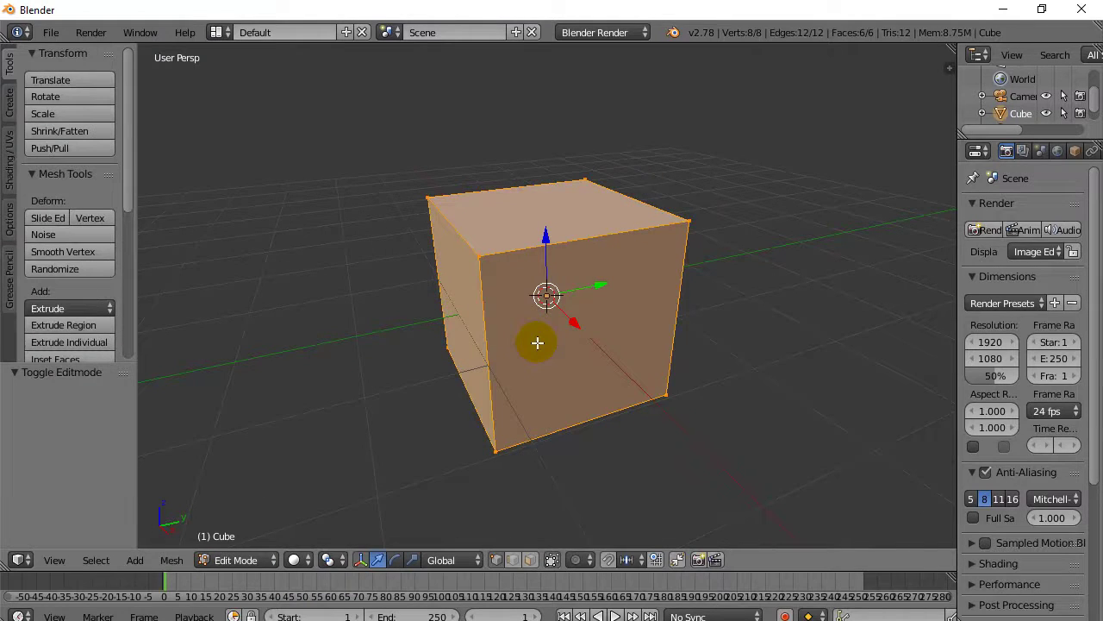
- In face select mode, select the cube's front face and add the top face
right_click(533, 563)
left_click(524, 572)
left_click(528, 565)
right_click(552, 366)
right_click(550, 352)
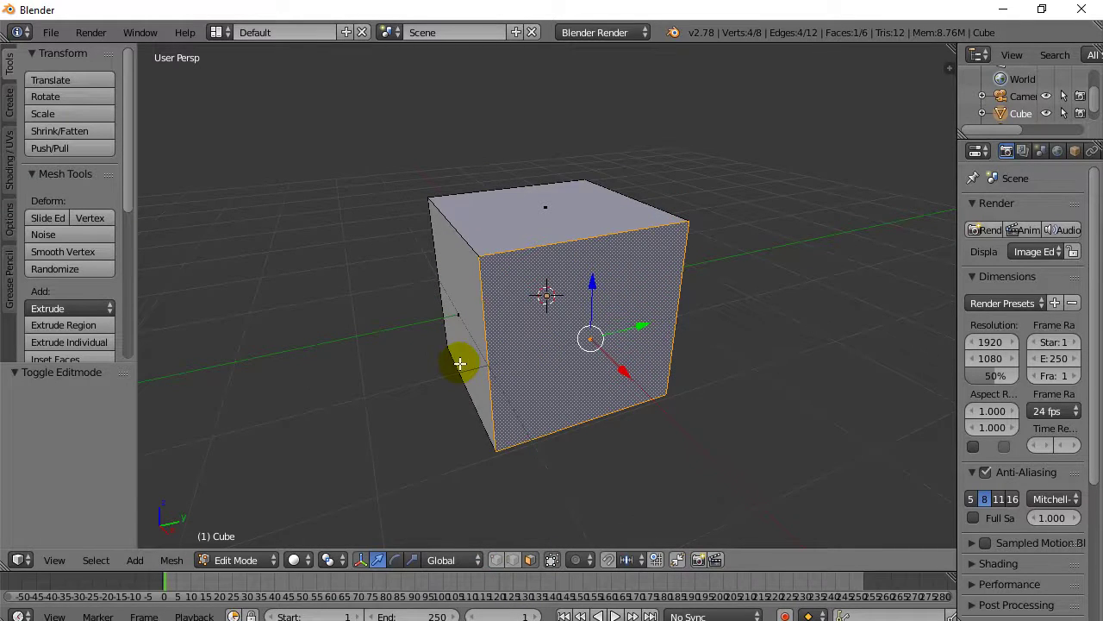
right_click(484, 224, "shift")
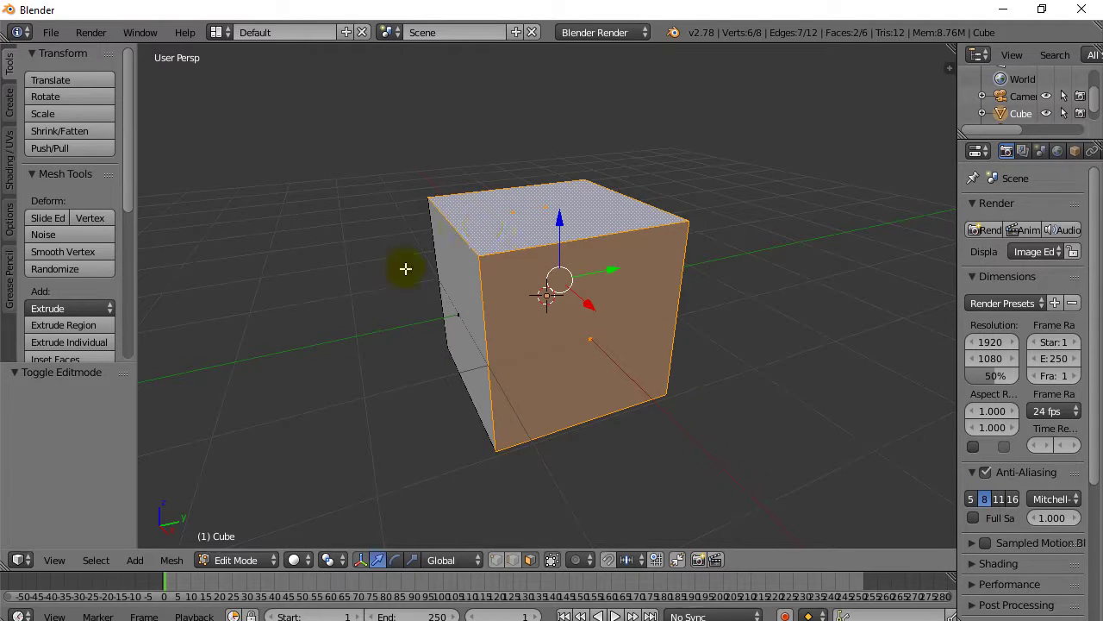
- Start a scale on the selected faces, cancel it, and scroll the Tools shelf
key("s")
key("Escape")
scroll(362, 287, "up", 1)
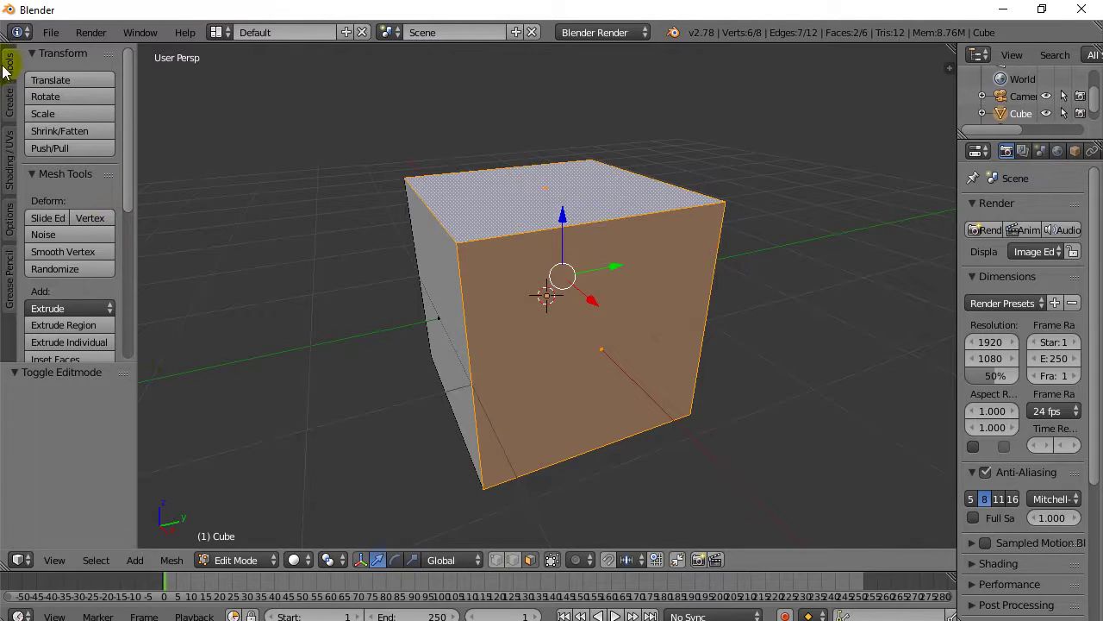
left_click_drag(127, 101, 116, 207)
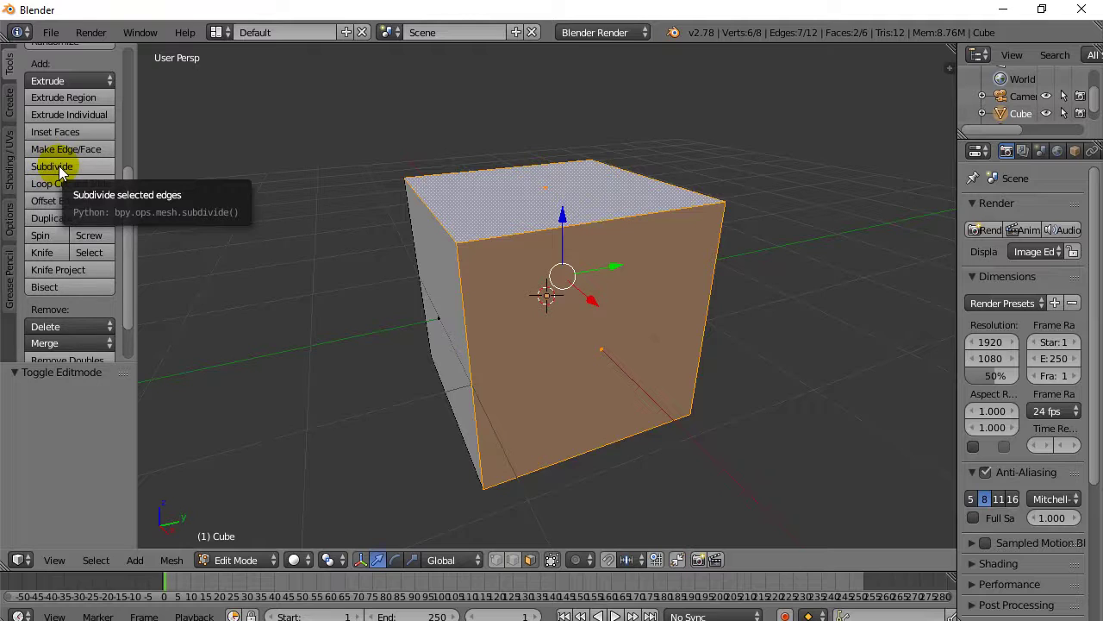
- Subdivide the front and top faces twice, orbit to inspect, then undo back to the plain cube
left_click(59, 166)
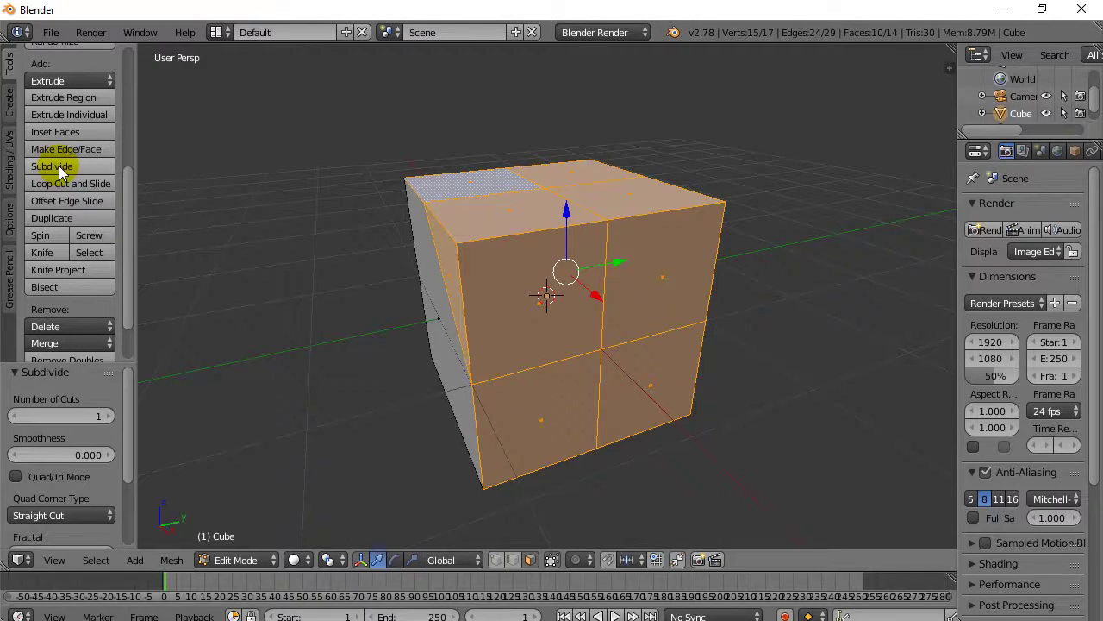
left_click(59, 168)
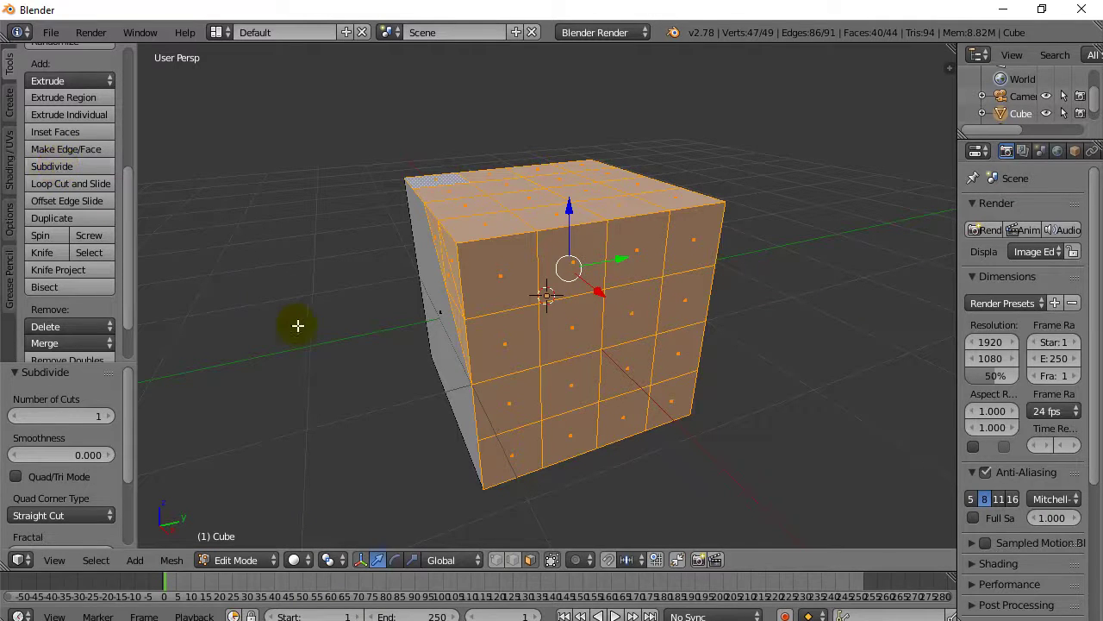
mouse_move(336, 320)
middle_mouse_down()
mouse_move(316, 337)
mouse_move(249, 342)
mouse_move(190, 298)
mouse_move(268, 308)
mouse_move(379, 303)
mouse_move(371, 299)
mouse_move(357, 315)
mouse_move(368, 326)
mouse_move(431, 305)
mouse_move(458, 241)
mouse_move(484, 305)
middle_mouse_up()
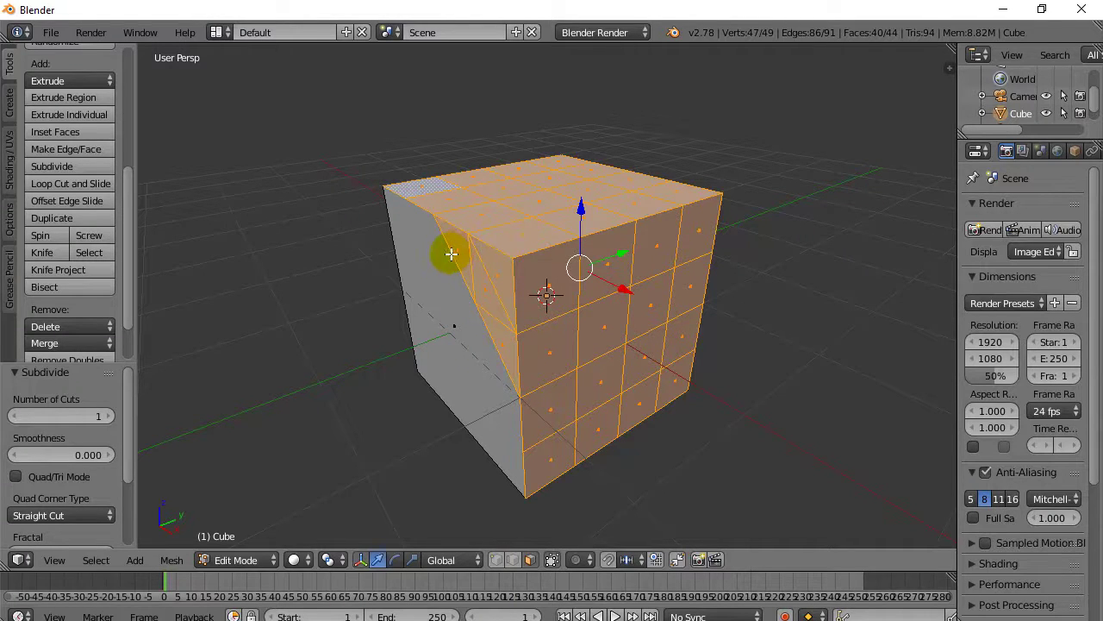
key("ctrl+z")
key("ctrl+z")
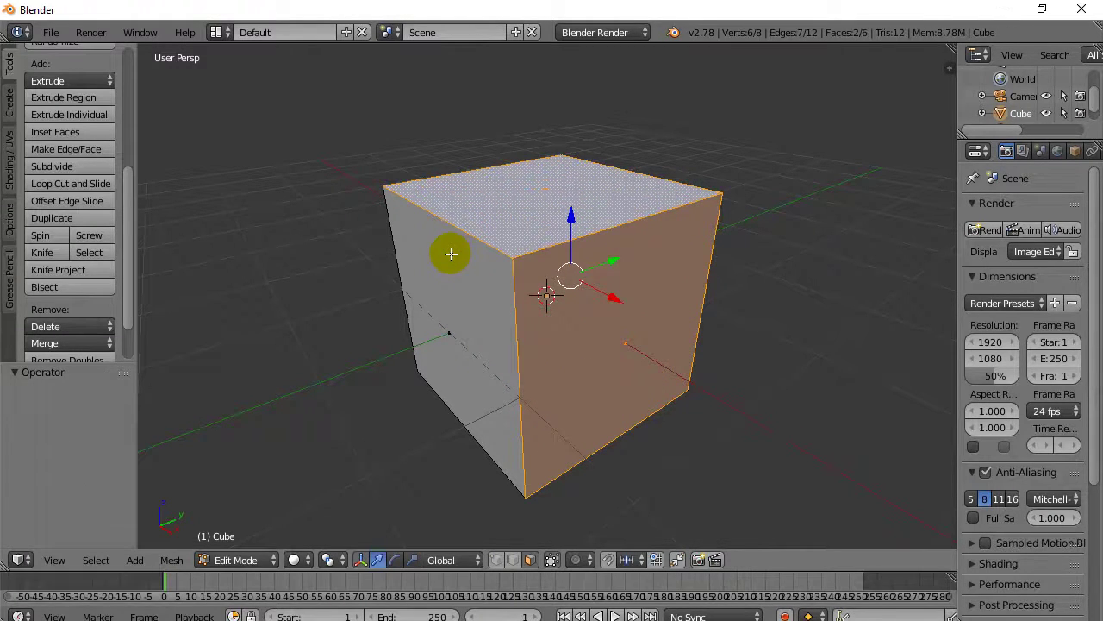
- Subdivide only the front face three times into an 8×8 grid, then select the top and left faces
right_click(594, 315)
middle_click_drag(556, 356, 534, 342)
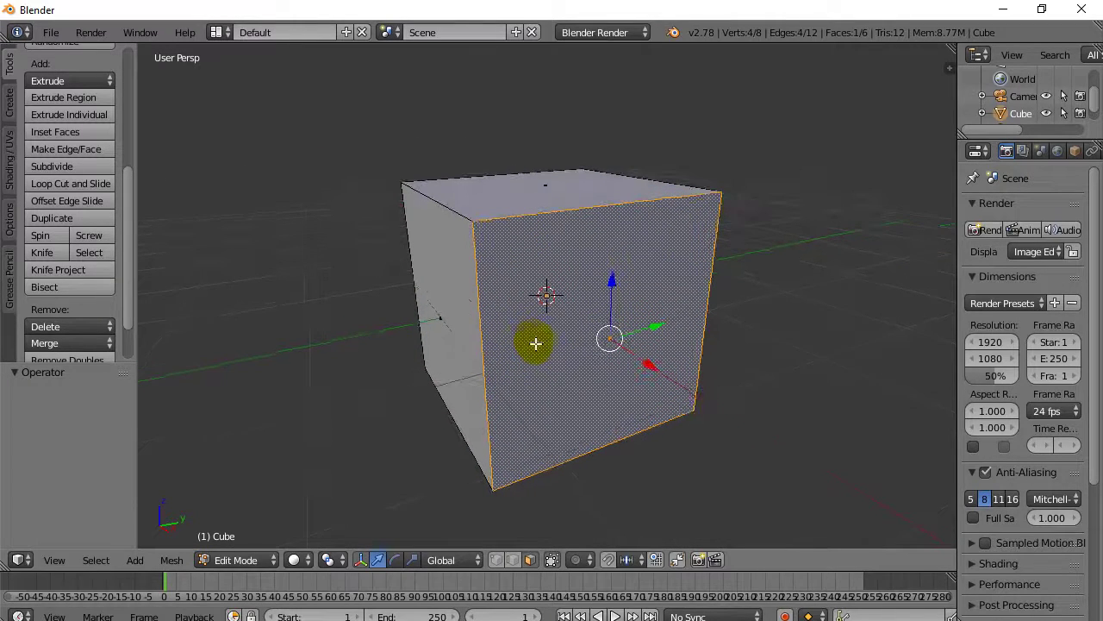
left_click(50, 167)
left_click(49, 167)
left_click(49, 167)
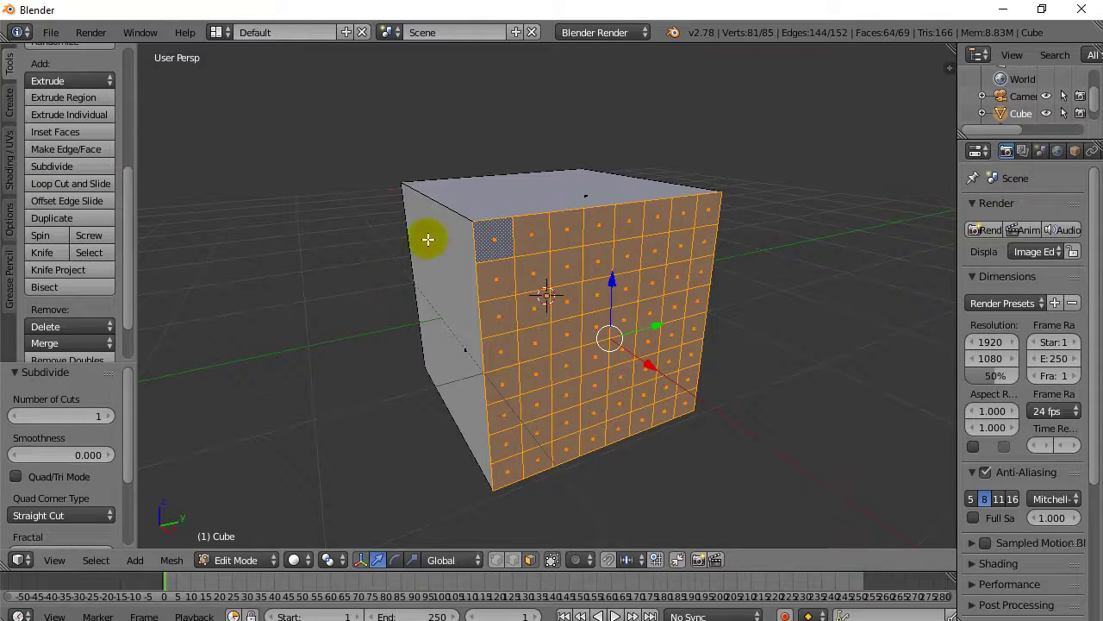
right_click(468, 190)
right_click(451, 290)
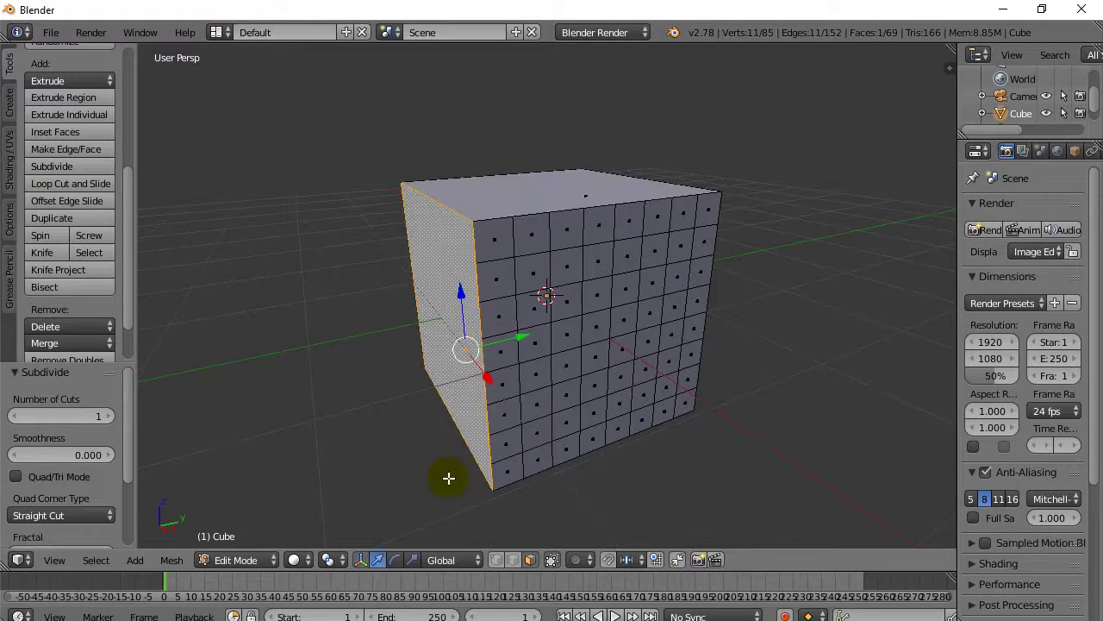
- Select a 4×3 block of small faces in the upper middle of the front face
right_click(564, 269)
right_click(606, 264, "shift")
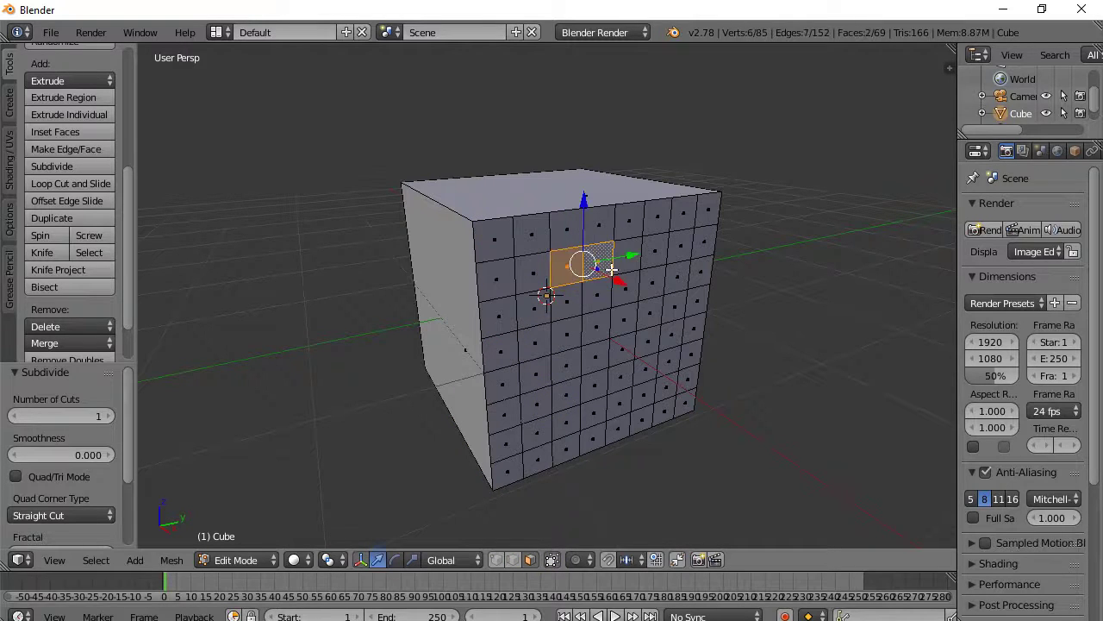
right_click(629, 258, "shift")
right_click(655, 259, "shift")
right_click(651, 278, "shift")
right_click(599, 301, "shift")
right_click(597, 299, "shift")
right_click(568, 301, "shift")
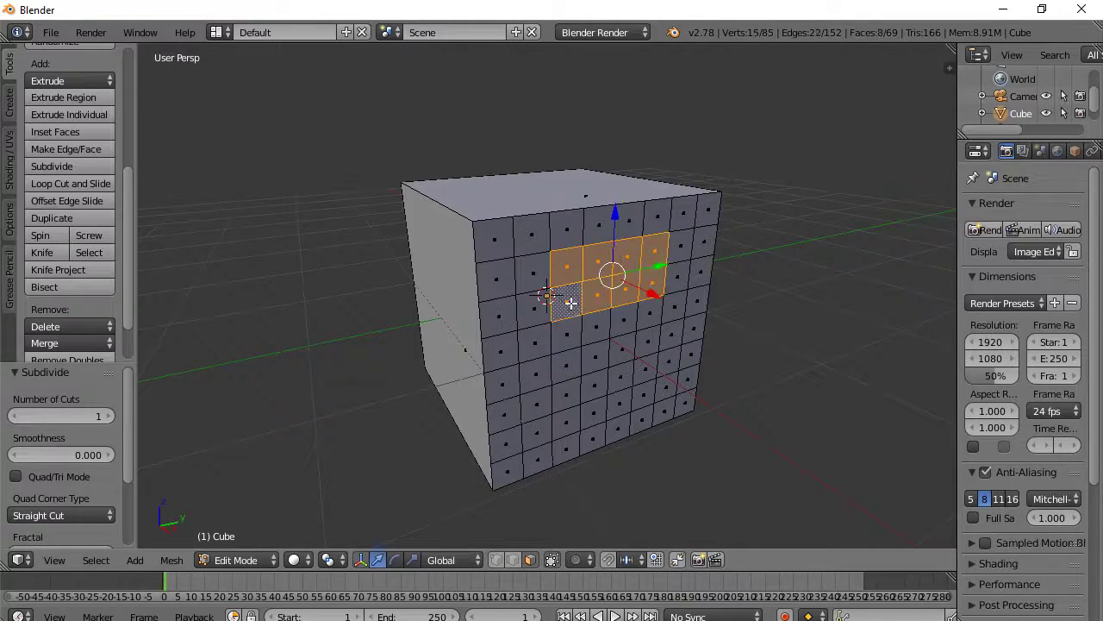
right_click(568, 334, "shift")
right_click(597, 327, "shift")
right_click(624, 323, "shift")
right_click(649, 320, "shift")
- Extrude the block inward, scale it to 0.367, and return to Object Mode
key("e")
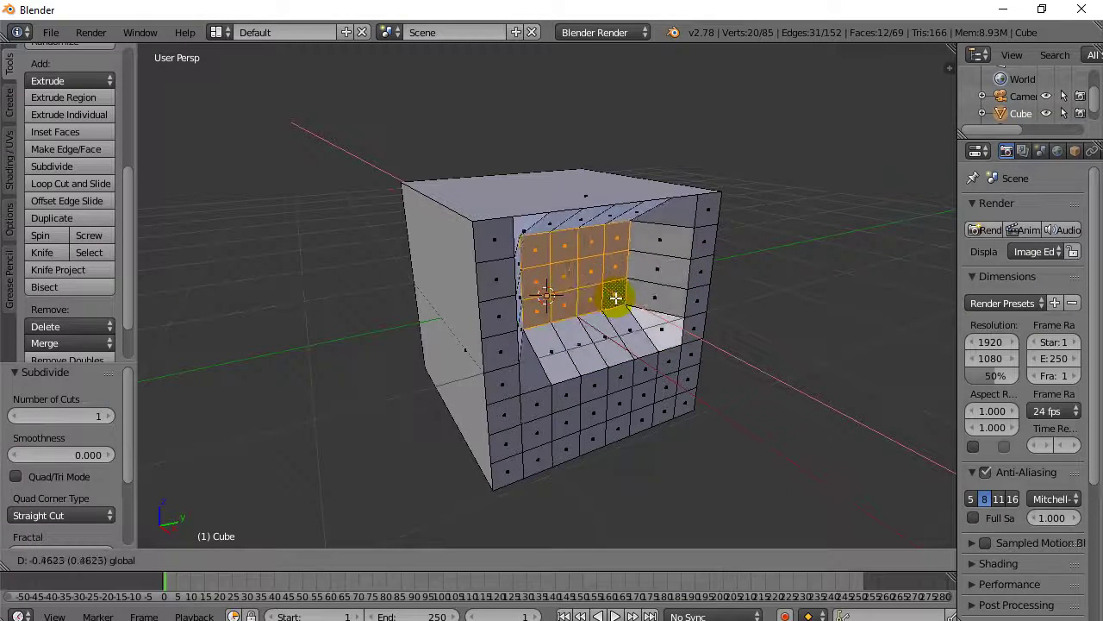
left_click(631, 306)
key("s")
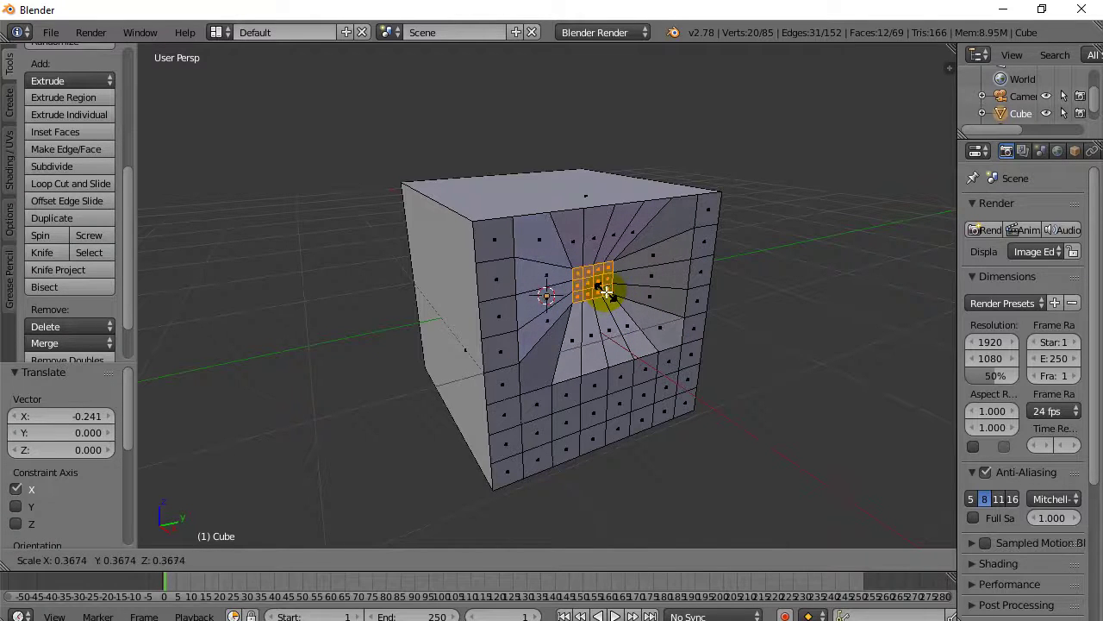
left_click(605, 291)
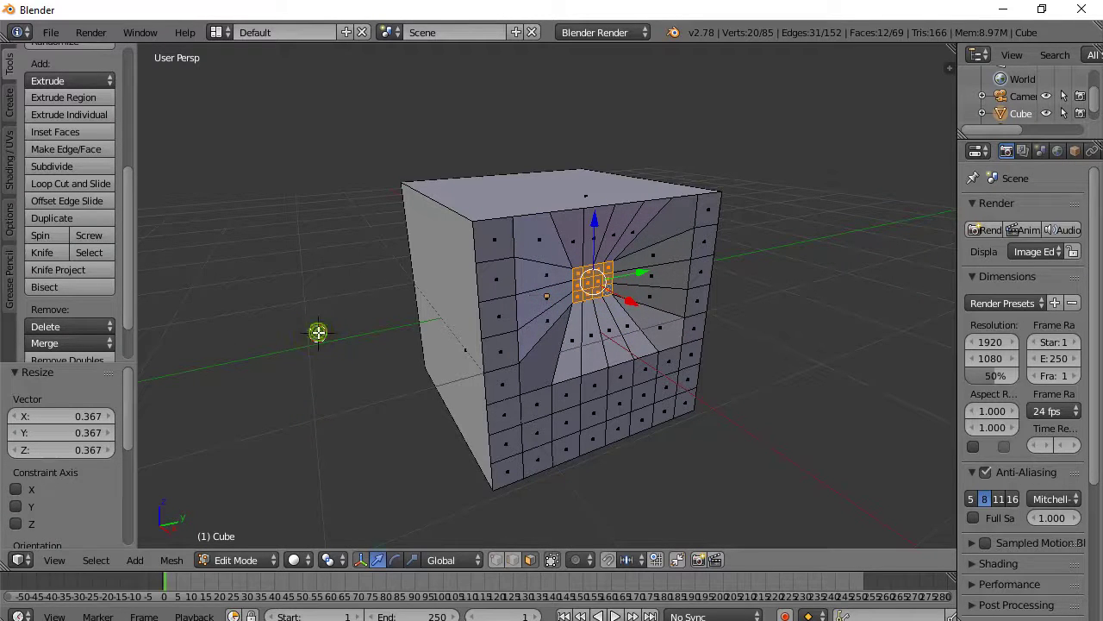
key("Tab")
mouse_move(318, 332)
middle_mouse_down()
mouse_move(394, 320)
mouse_move(402, 300)
mouse_move(301, 290)
mouse_move(182, 256)
mouse_move(353, 348)
mouse_move(305, 347)
middle_mouse_up()
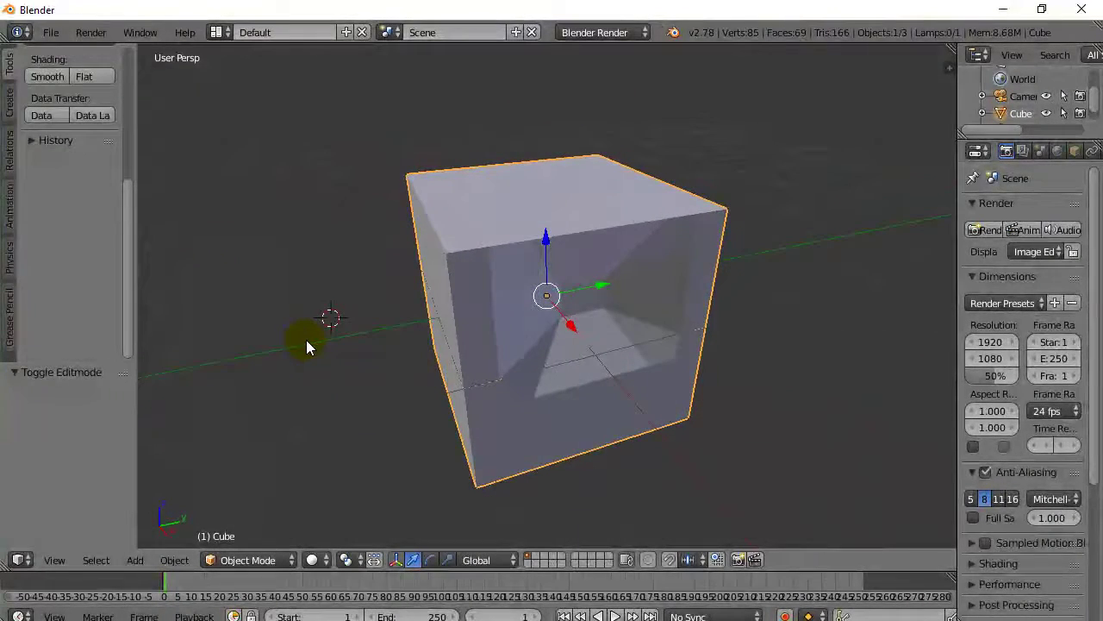
- Re-enter Edit Mode in edge select and pick edges near the cube's top-front corner
key("Tab")
middle_click_drag(333, 316, 347, 305)
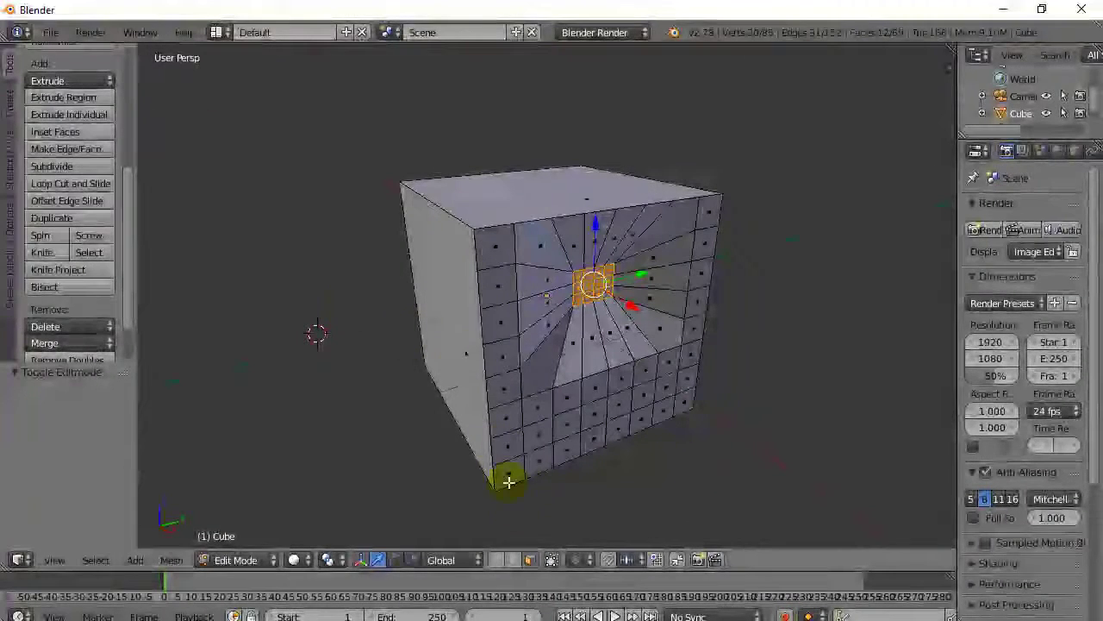
left_click(514, 560)
left_click(487, 238)
left_click(515, 221)
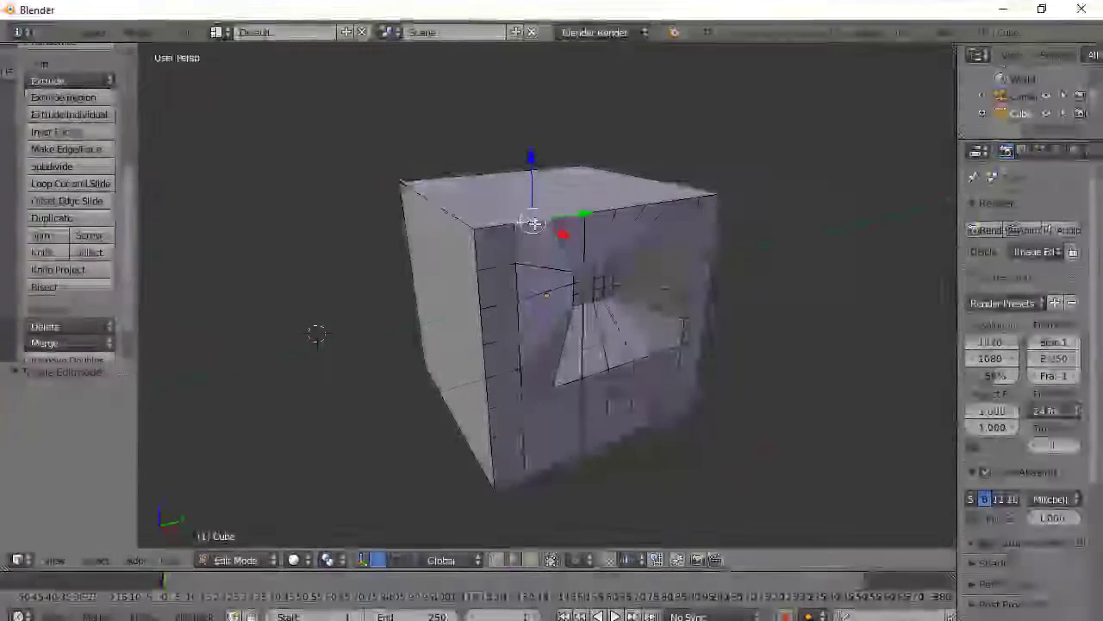
left_click(630, 205)
left_click(705, 197)
left_click(593, 213)
left_click(485, 227)
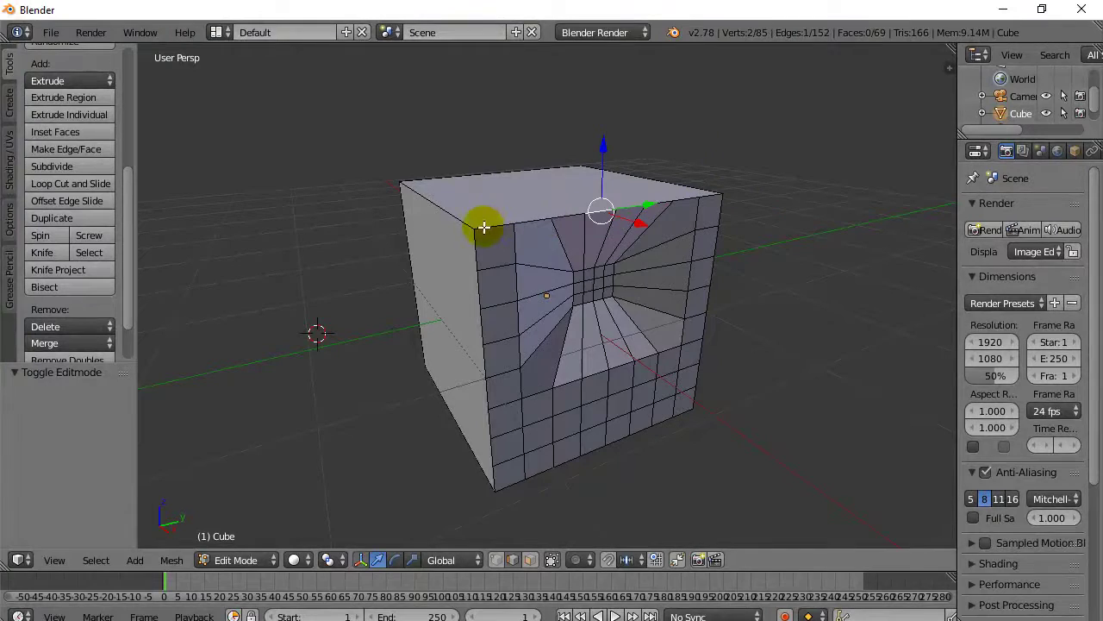
- Select further edges along the cube's top-front edge, then orbit the hollowed face aside
left_click(506, 215)
left_click(566, 213)
left_click(627, 206)
left_click(660, 197)
left_click(677, 199)
left_click(488, 230)
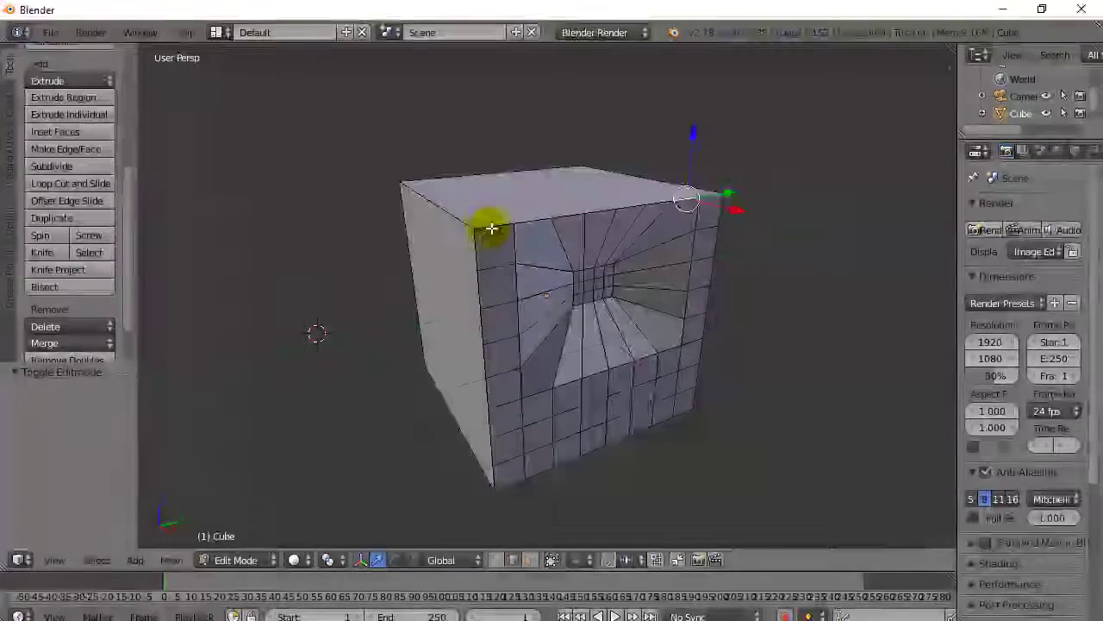
left_click(530, 220)
left_click(298, 291)
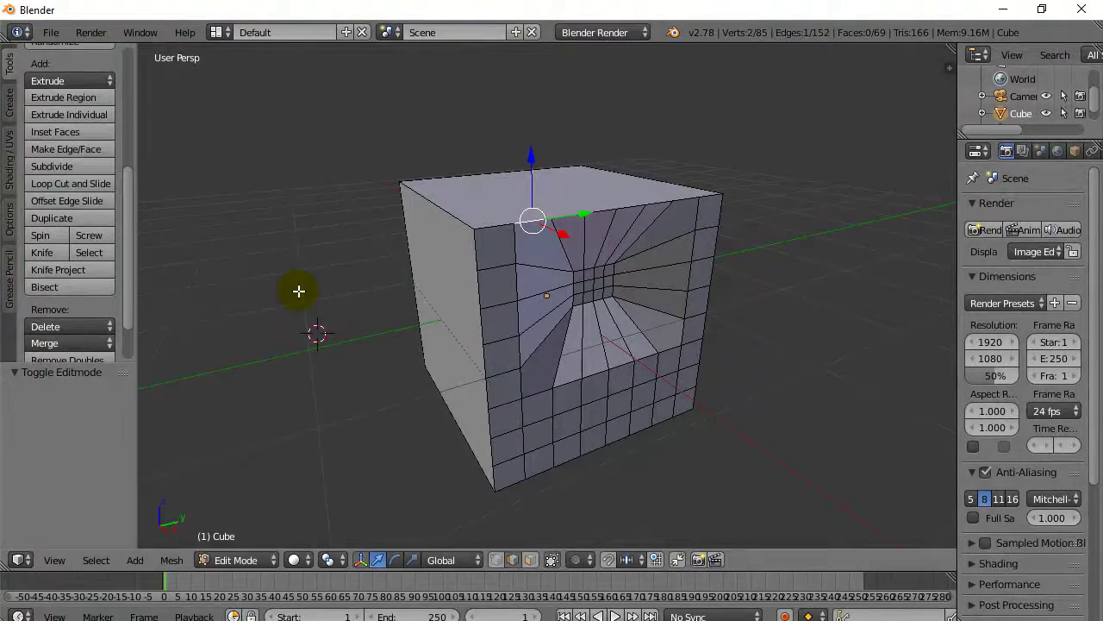
middle_click_drag(212, 267, 487, 258)
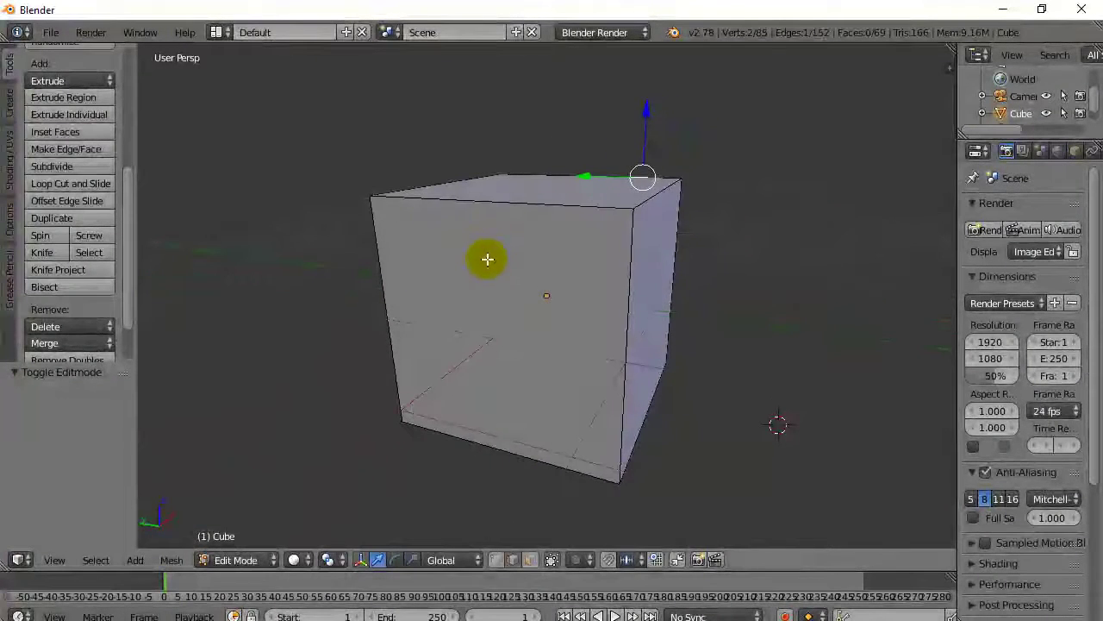
- Select edges along the cube's front, bottom front and left vertical side
right_click(471, 206)
right_click(631, 296)
right_click(520, 449)
right_click(387, 319)
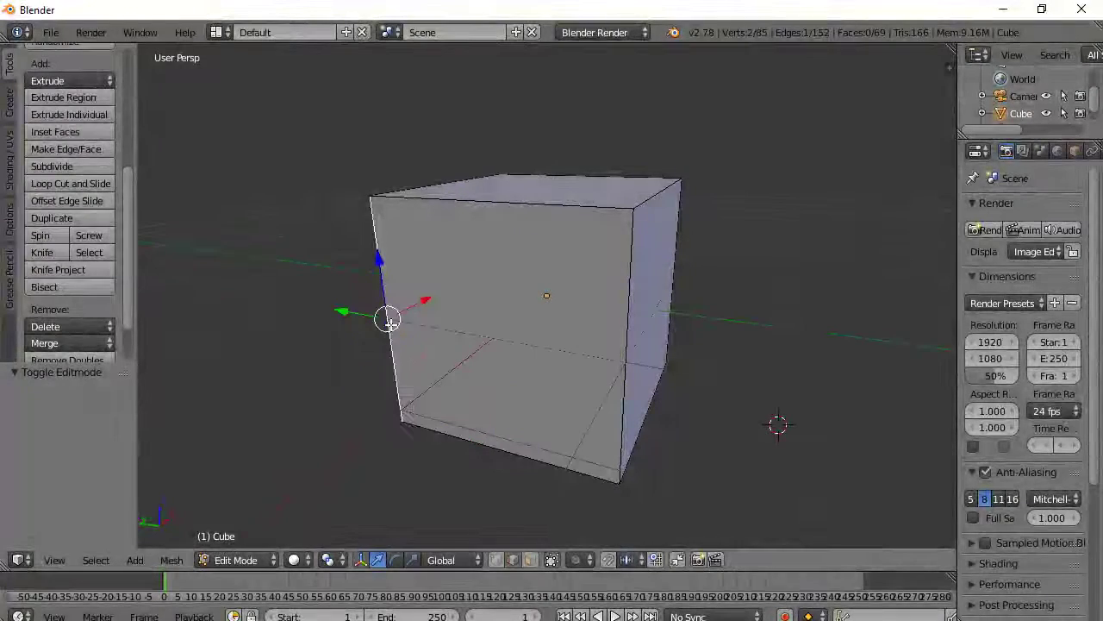
- Select the plain side face in face mode and subdivide it once into a 2×2 grid
left_click(530, 559)
right_click(492, 357)
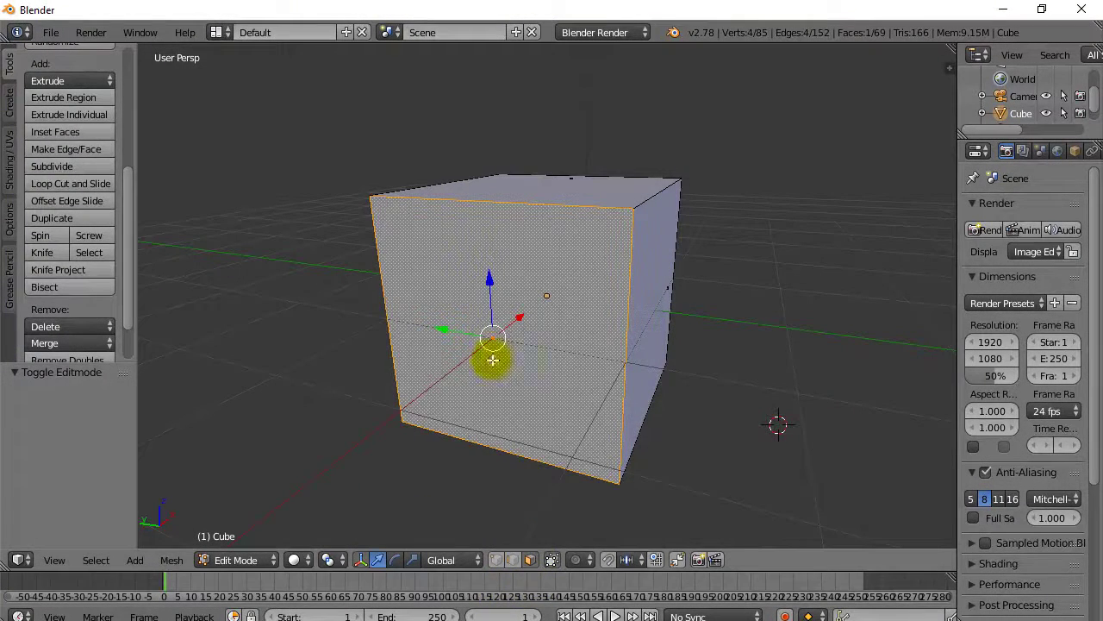
left_click(43, 166)
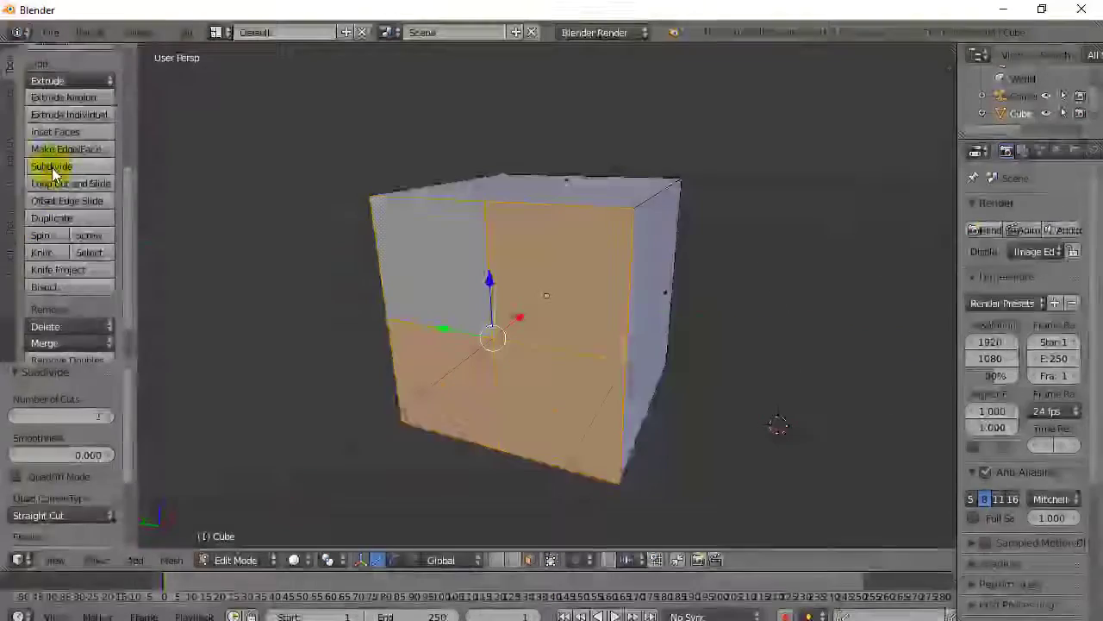
middle_click_drag(792, 277, 537, 301)
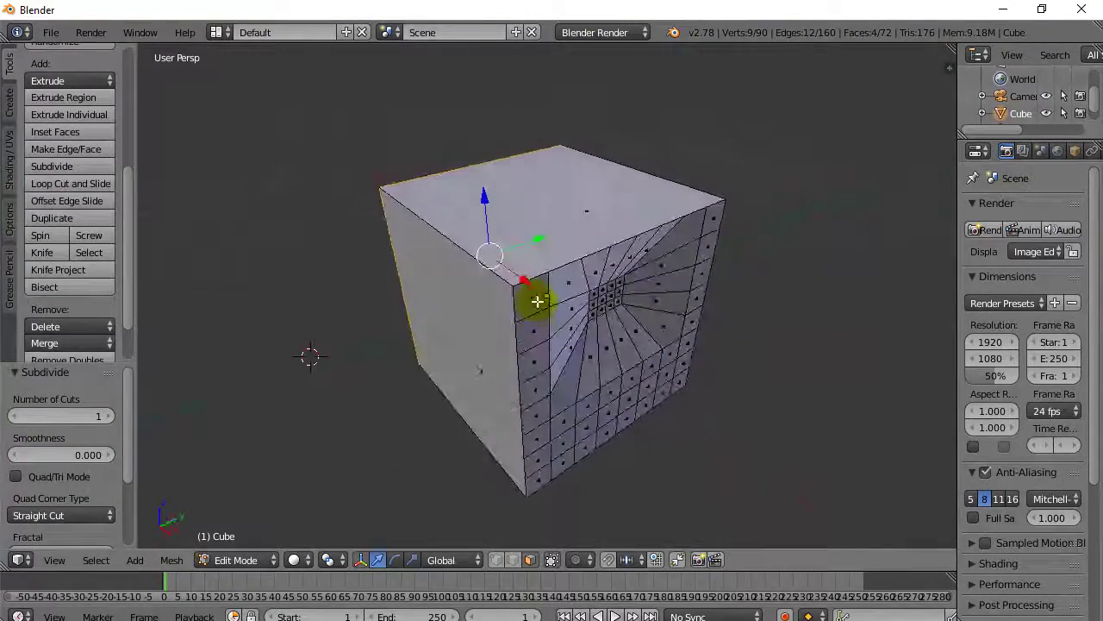
- Subdivide the top face three times, undoing each attempt, then switch to edge select
right_click(532, 210)
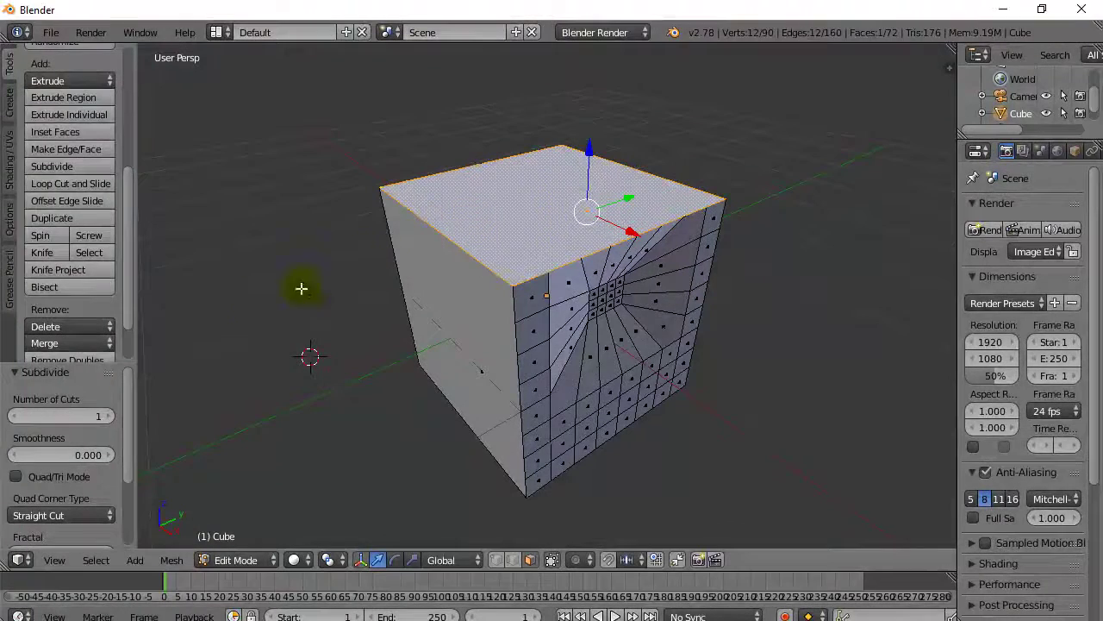
left_click(56, 166)
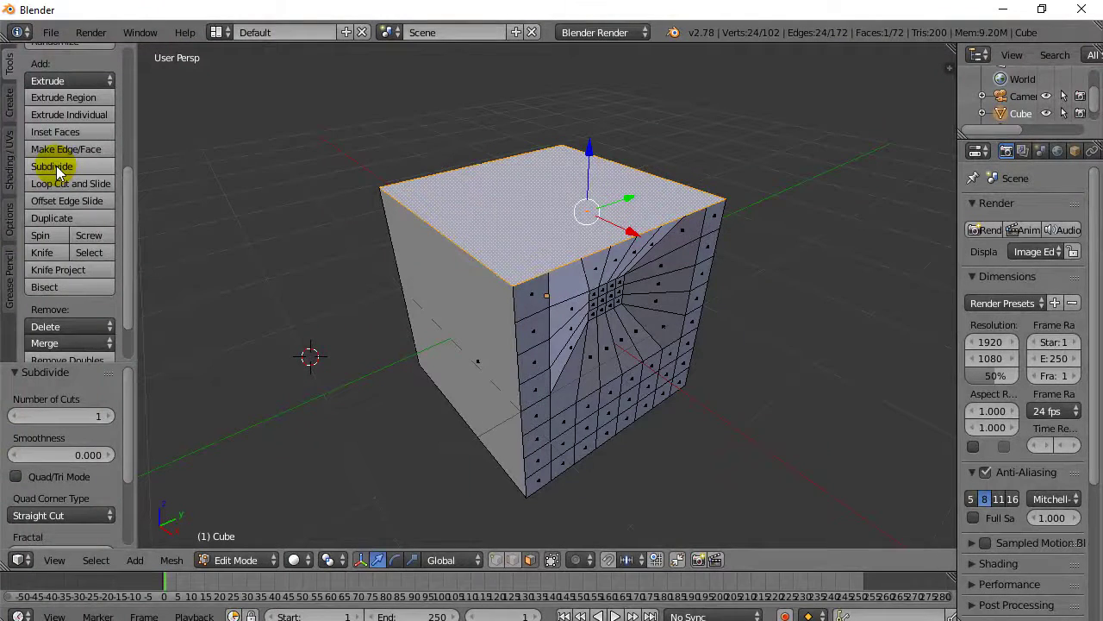
key("ctrl+z")
left_click(56, 166)
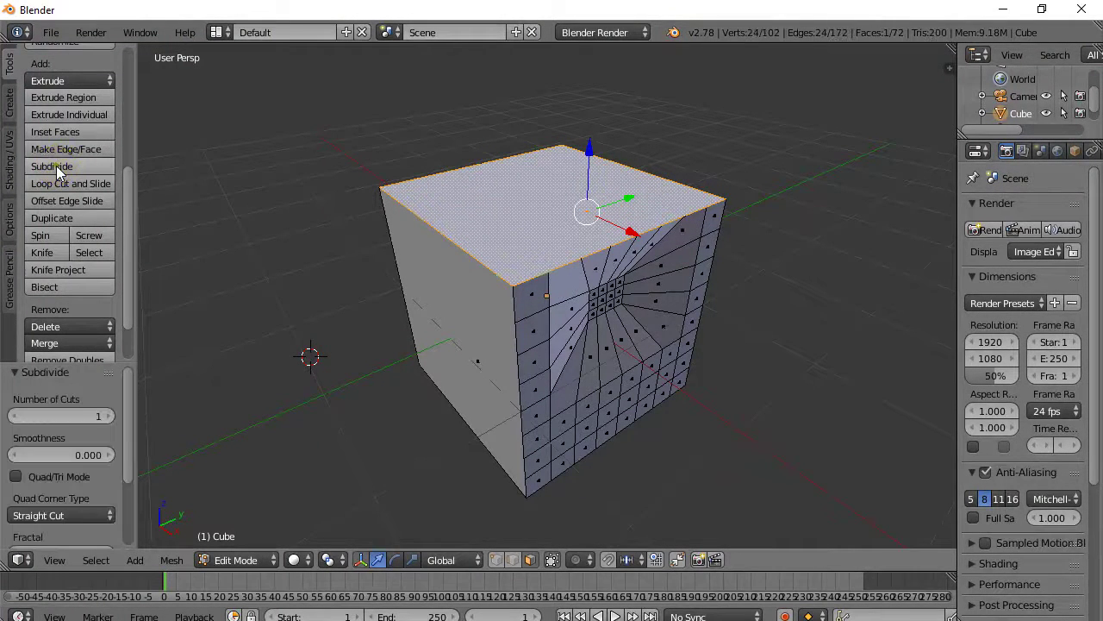
key("ctrl+z")
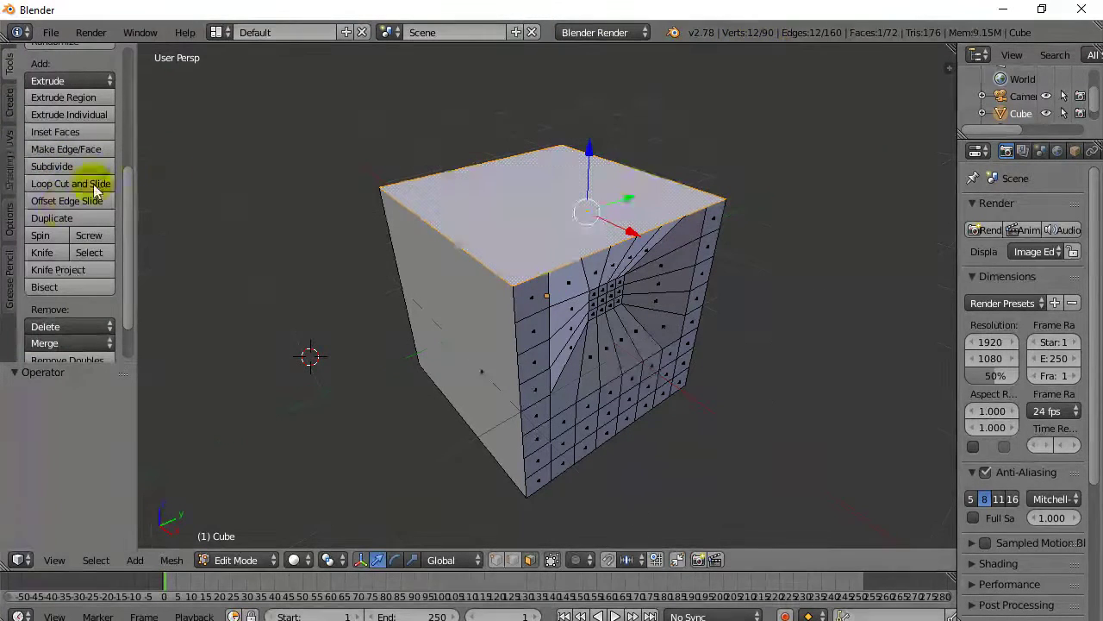
left_click(51, 169)
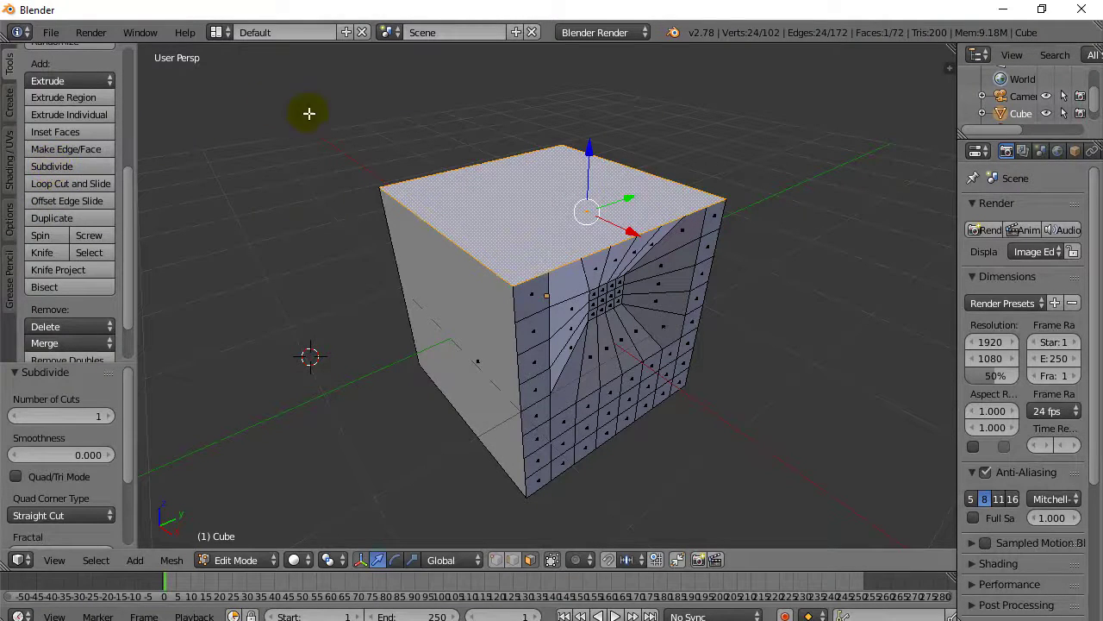
key("ctrl+z")
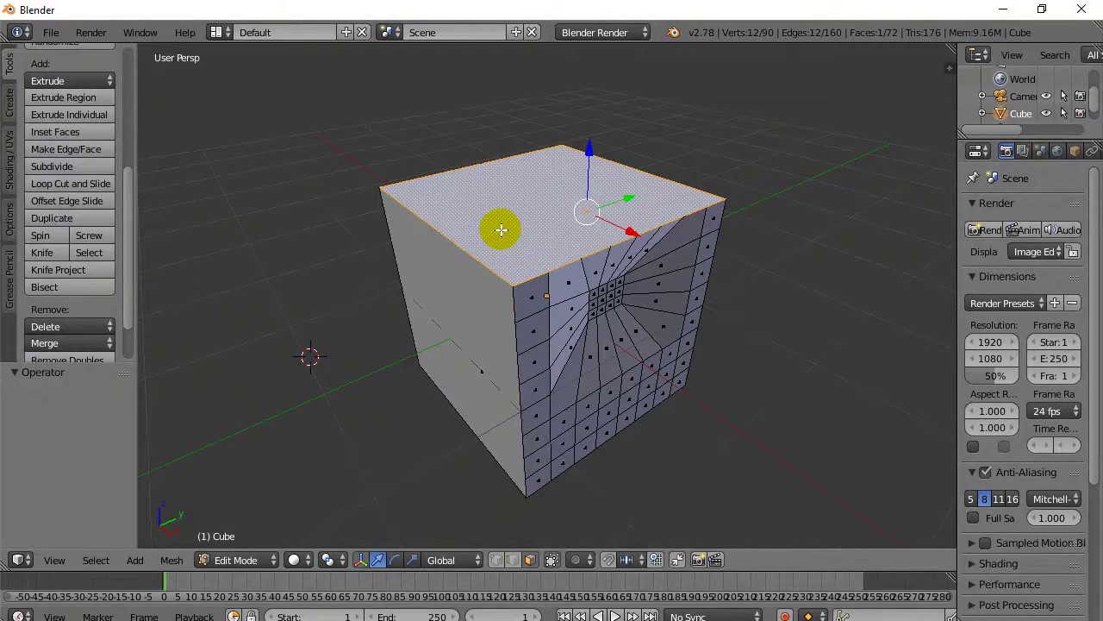
left_click(514, 560)
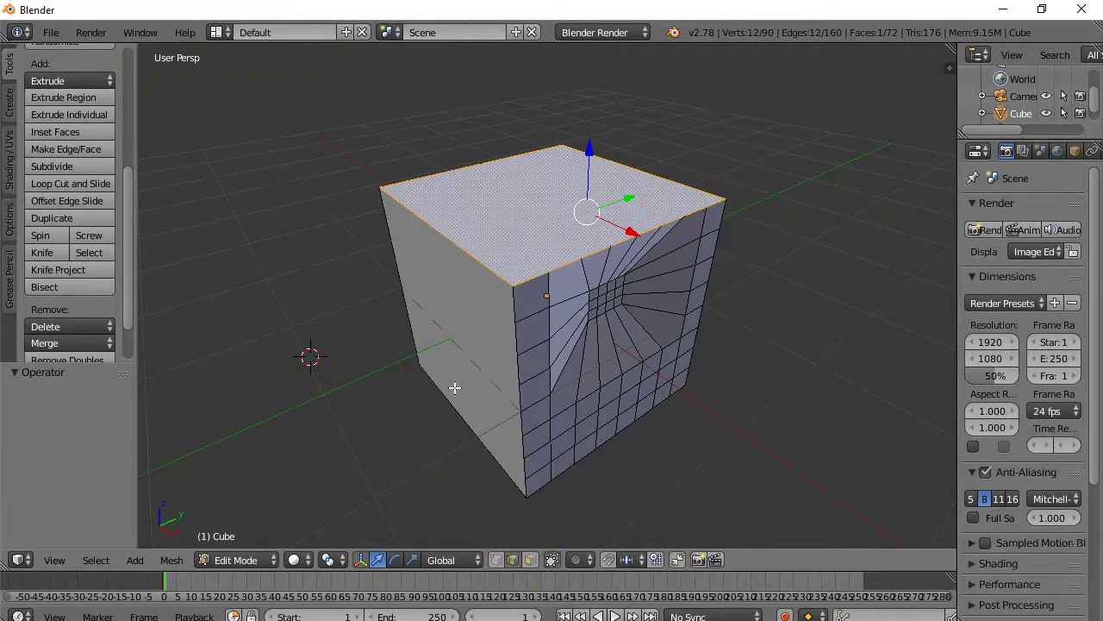
right_click(466, 169)
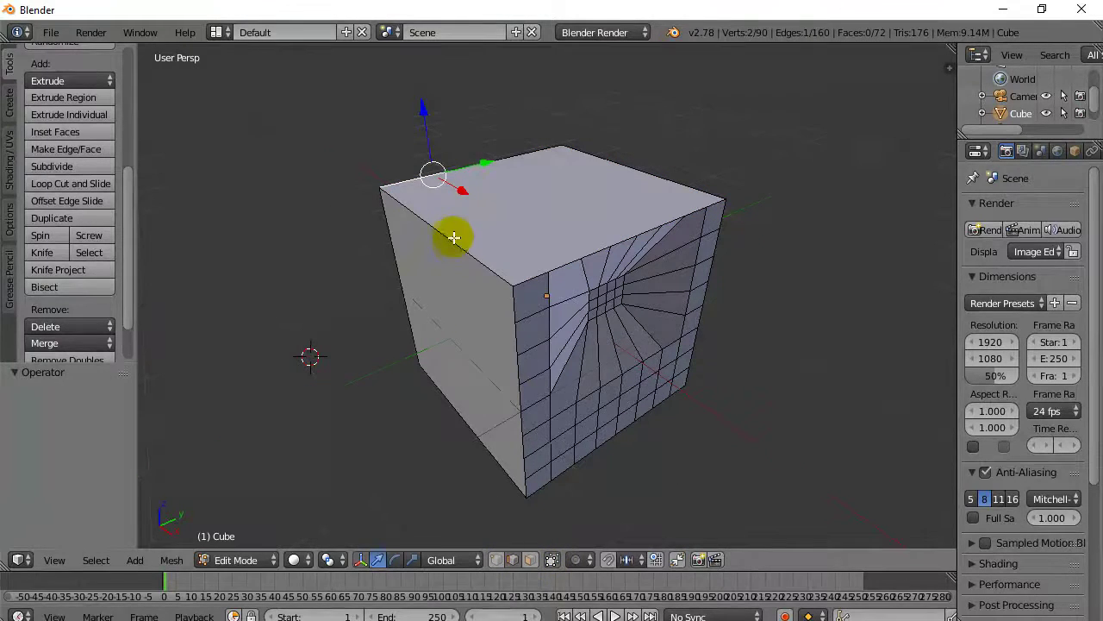
right_click(628, 170)
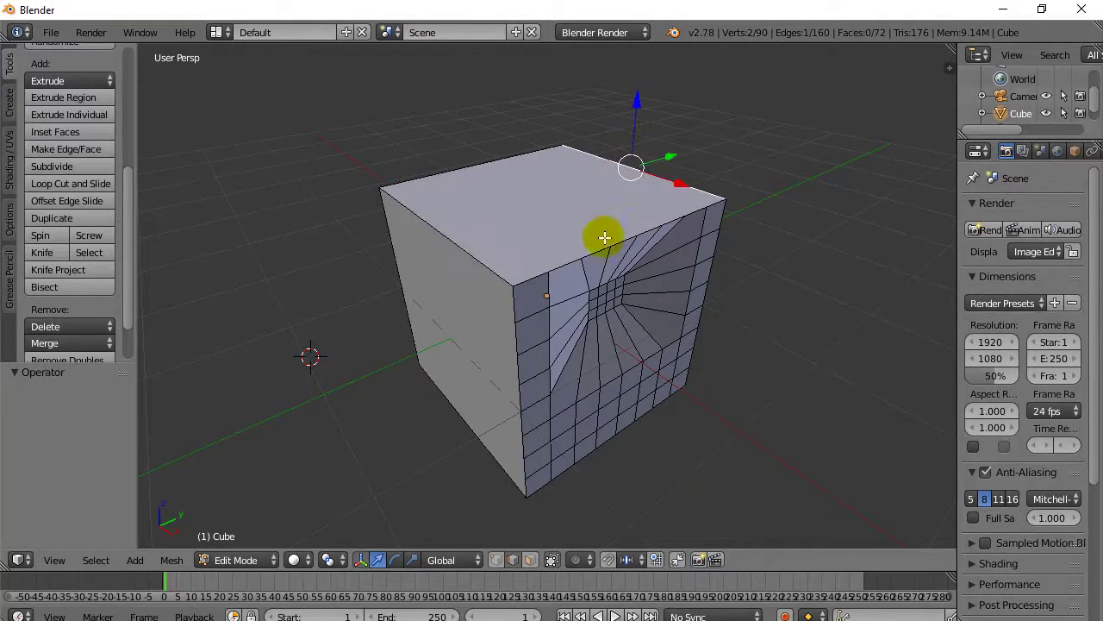
right_click(566, 261)
right_click(526, 266)
right_click(595, 255)
right_click(622, 243)
right_click(652, 227)
right_click(674, 217)
right_click(696, 210)
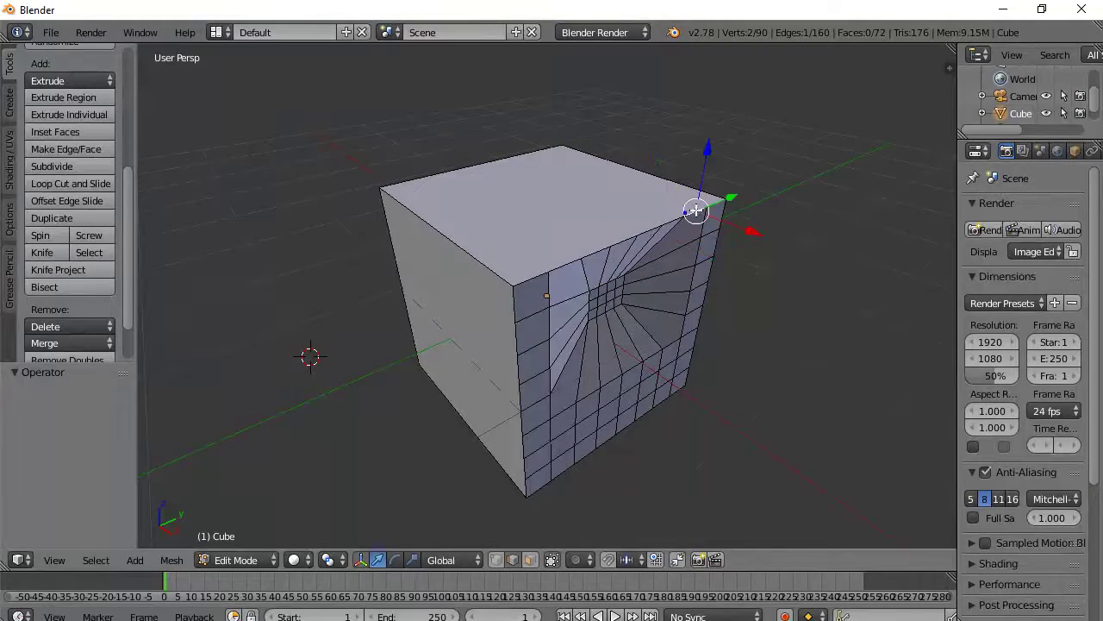
right_click(537, 153)
right_click(480, 166)
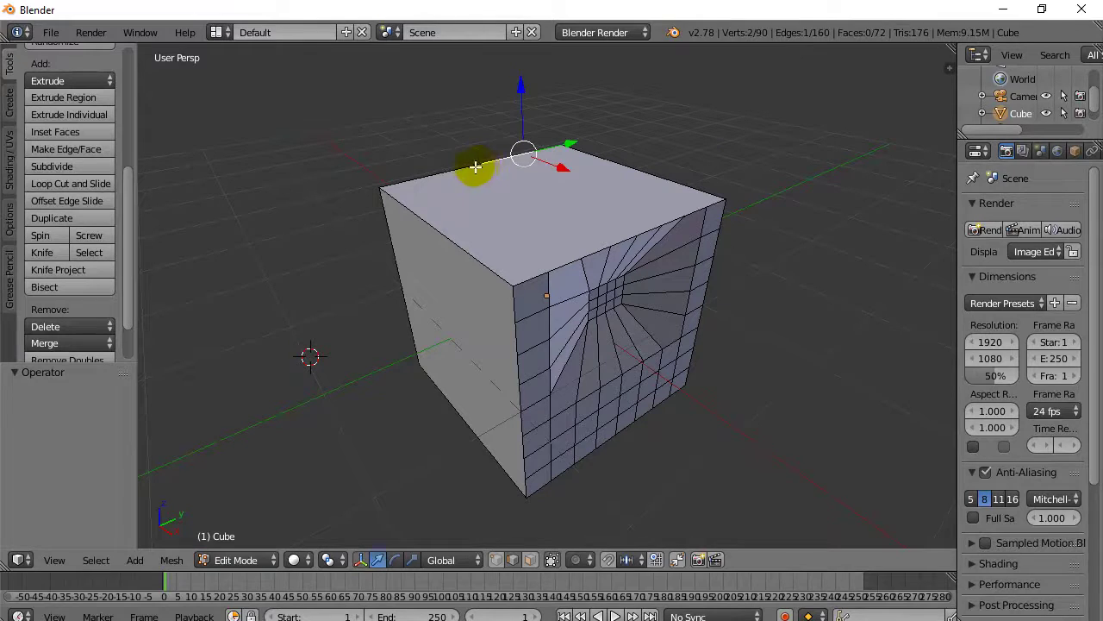
right_click(492, 162)
right_click(601, 205)
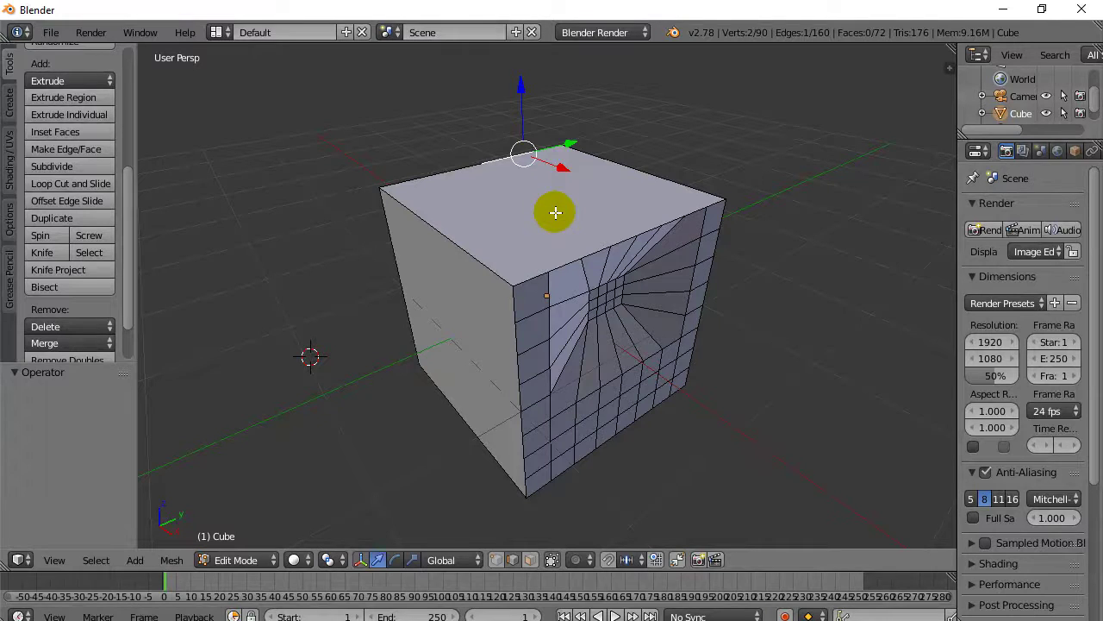
middle_click_drag(492, 357, 457, 320)
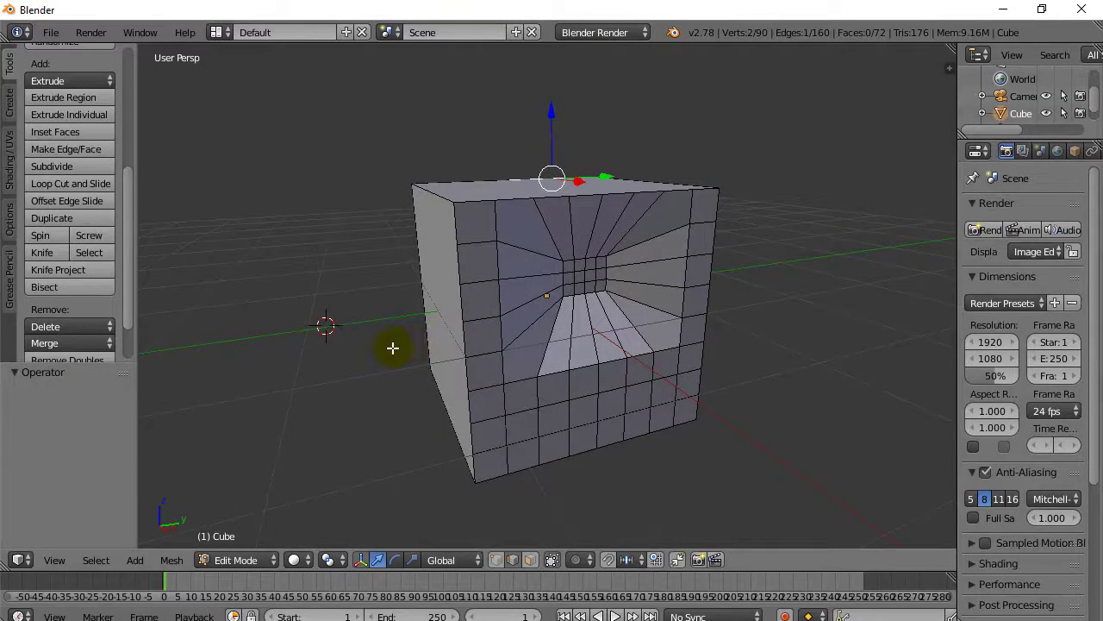
- Subdivide the top-left corner face beside the recess twice, making a 4×4 grid
left_click(530, 560)
right_click(476, 222)
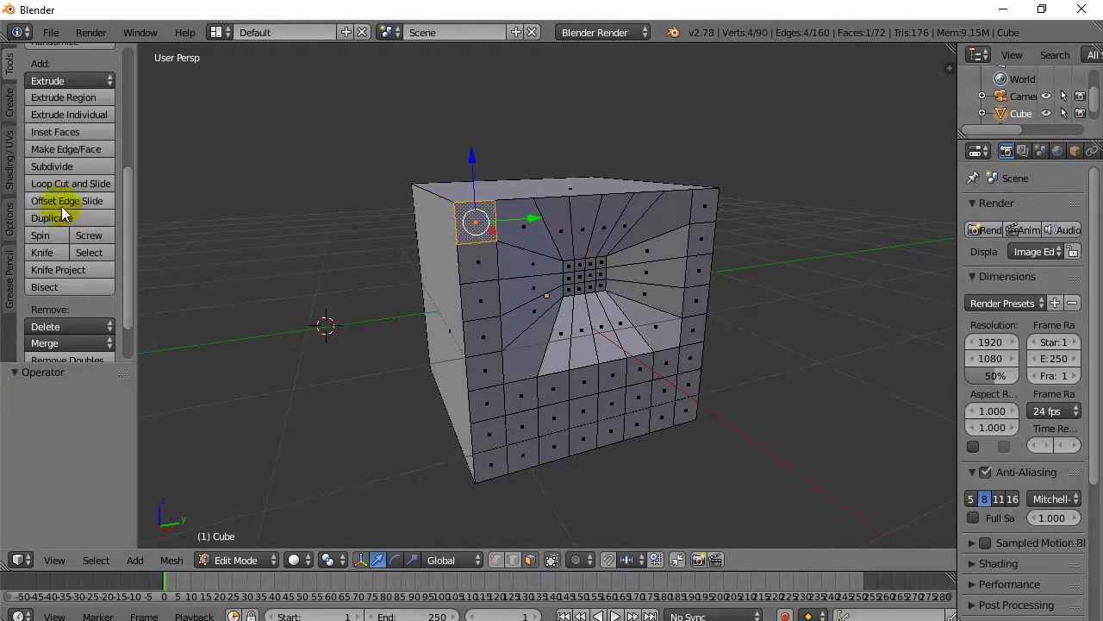
left_click(50, 167)
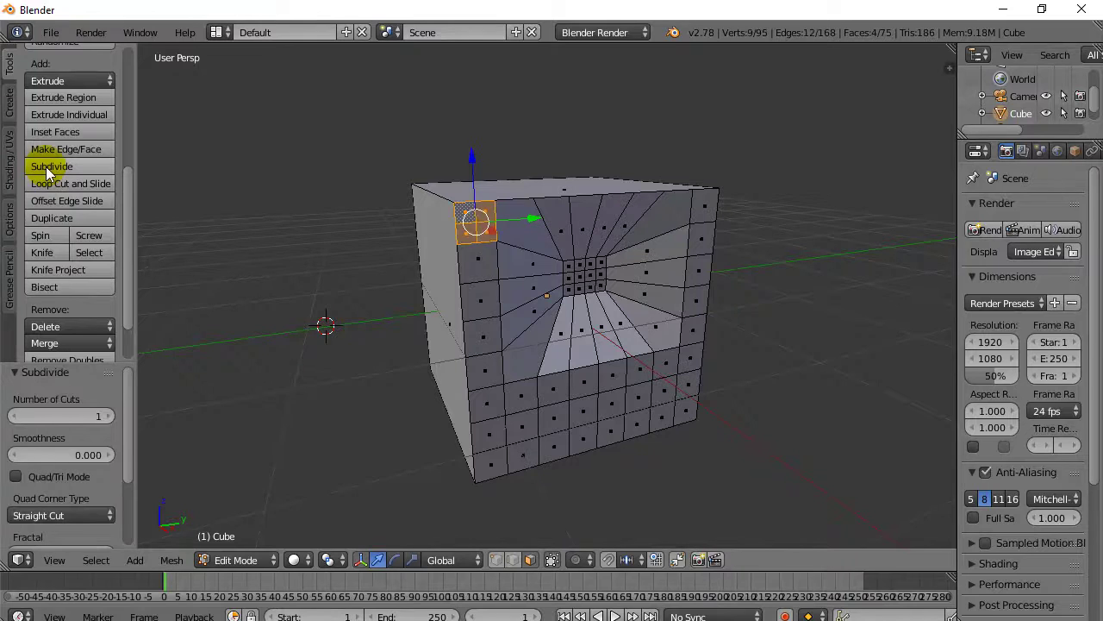
left_click(43, 169)
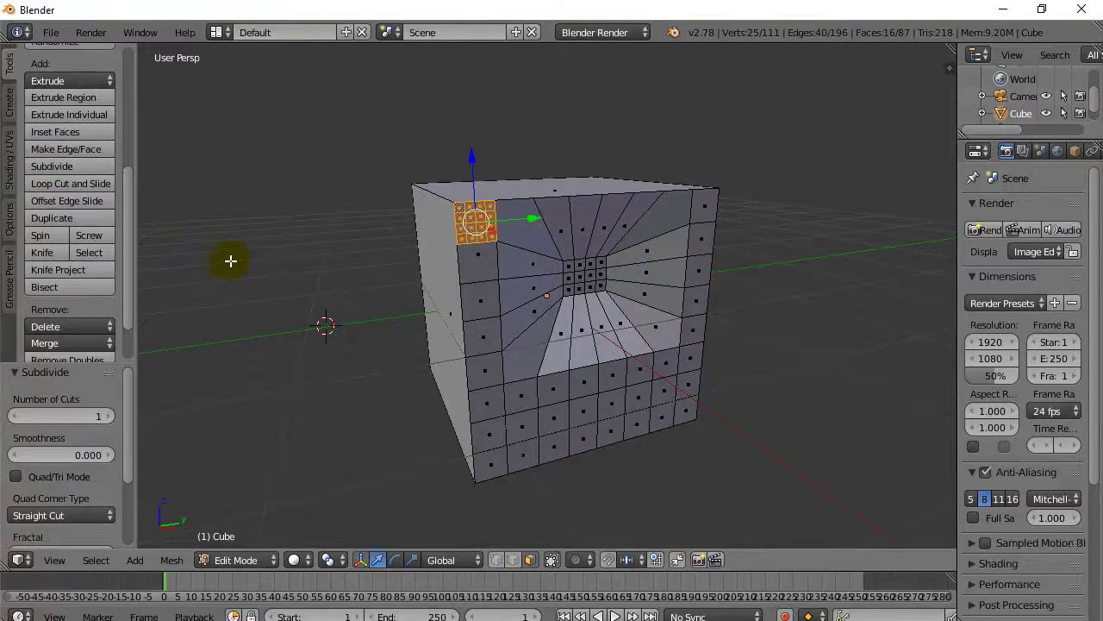
middle_click_drag(272, 266, 303, 292)
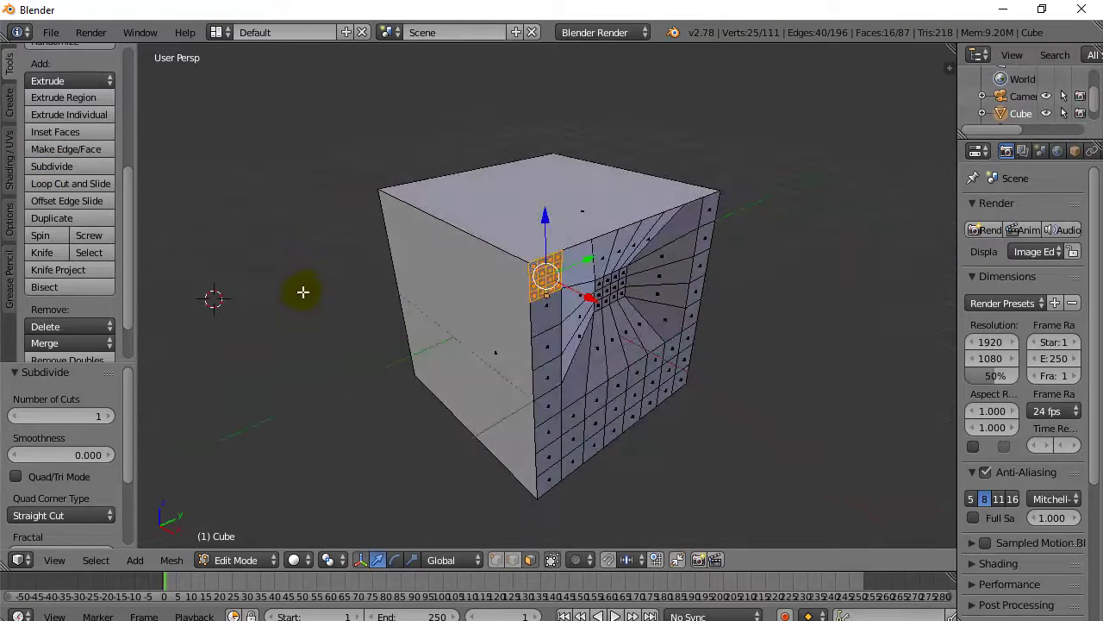